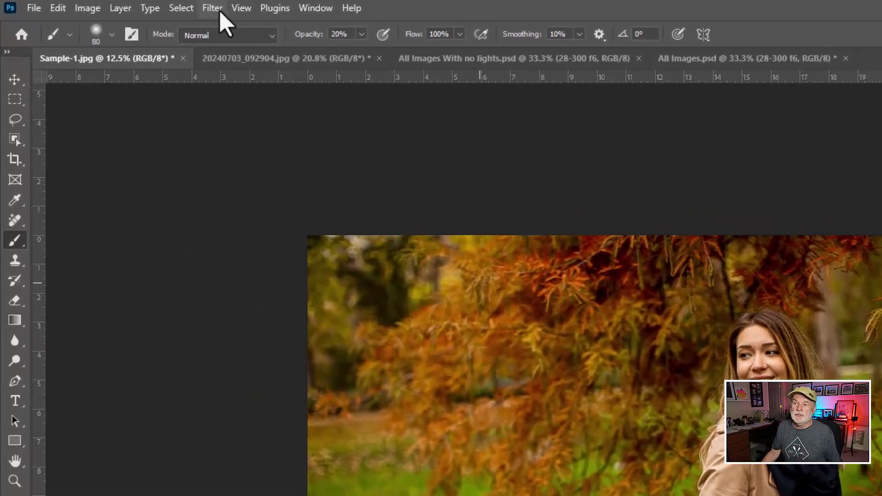
- Open the Camera Raw Filter for Sample-1.jpg, view the Lens Blur settings, and close it without applying anything
click(220, 13)
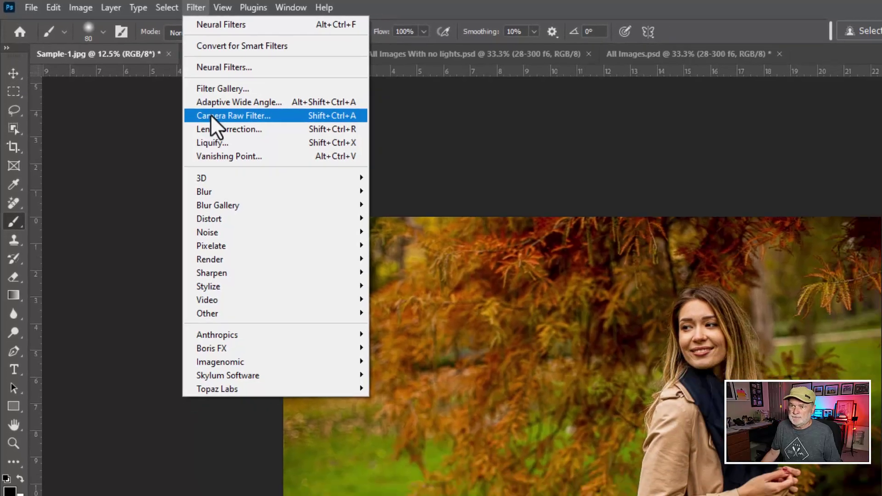
click(232, 126)
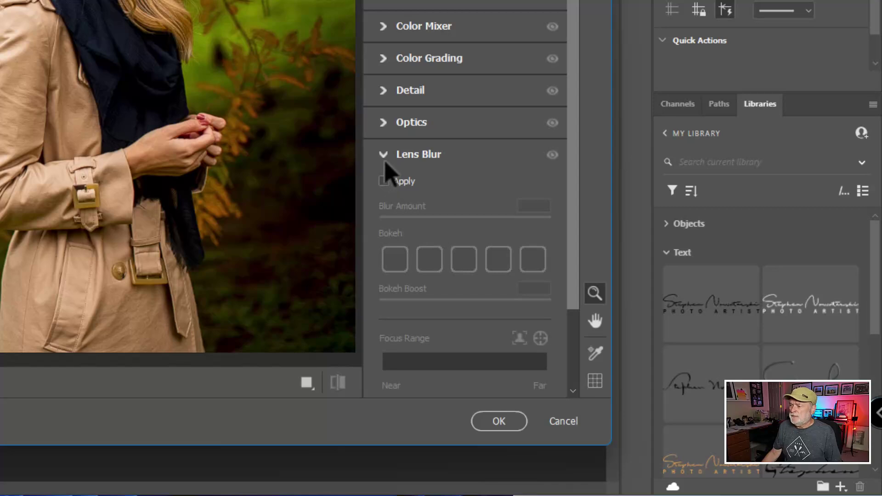
key(ctrl)
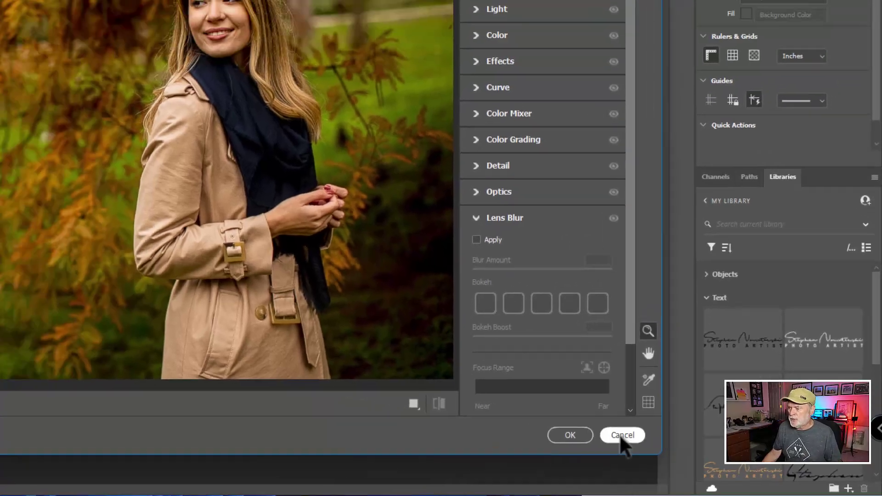
click(574, 427)
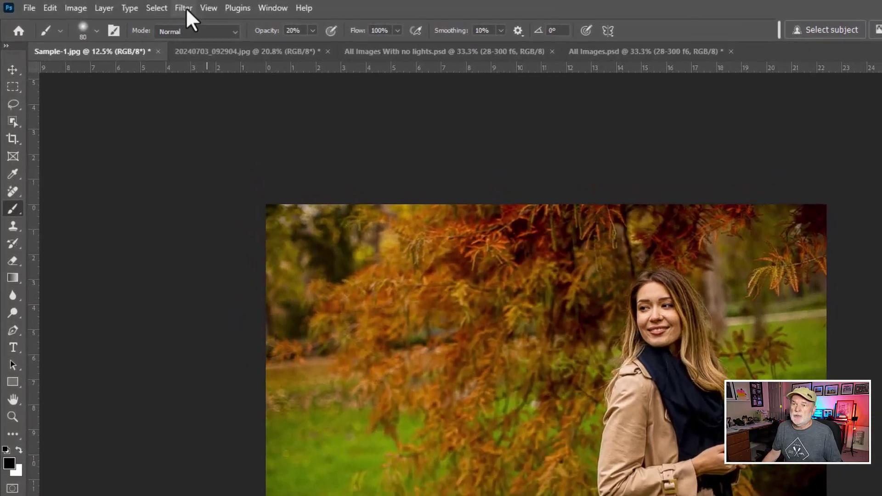
- Open Neural Filters for Sample-1.jpg, view the Depth Blur entry in the filter list, and exit without applying a filter
click(127, 6)
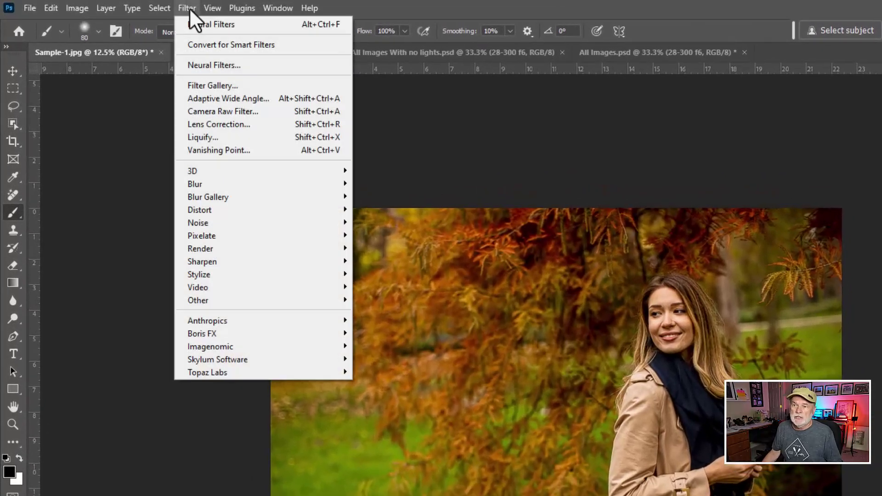
click(202, 64)
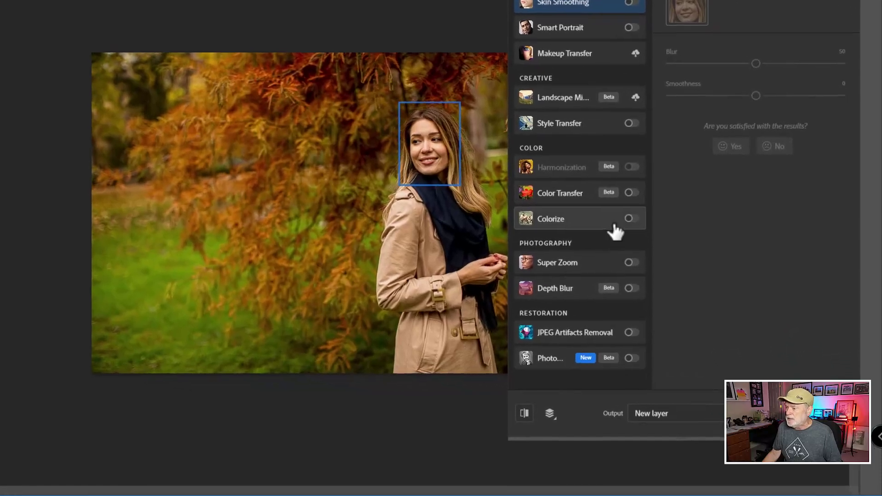
mouse_move(563, 299)
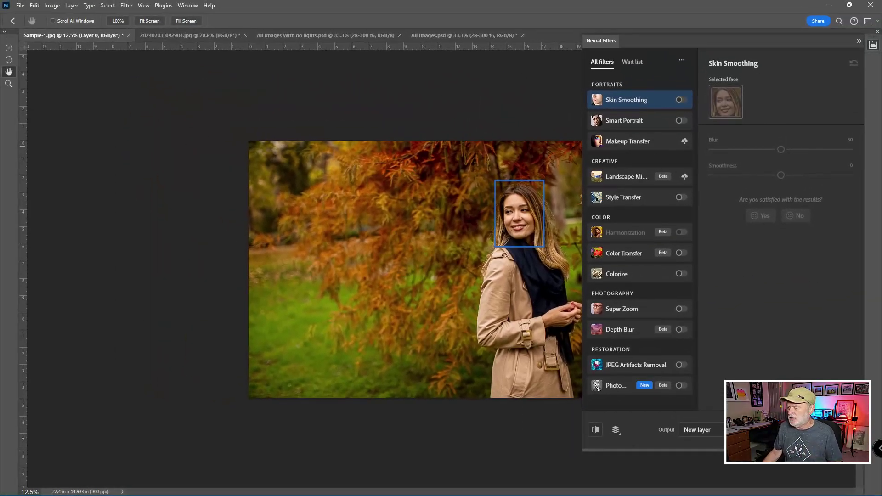
click(702, 429)
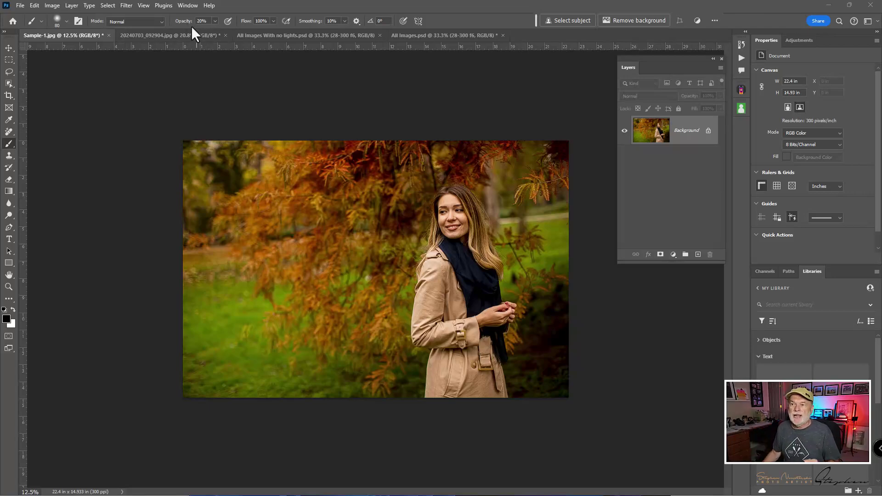
- Switch to 20240703_092904.jpg and examine the camera, the table with the sailor figurine, and the plant behind it up close
click(185, 39)
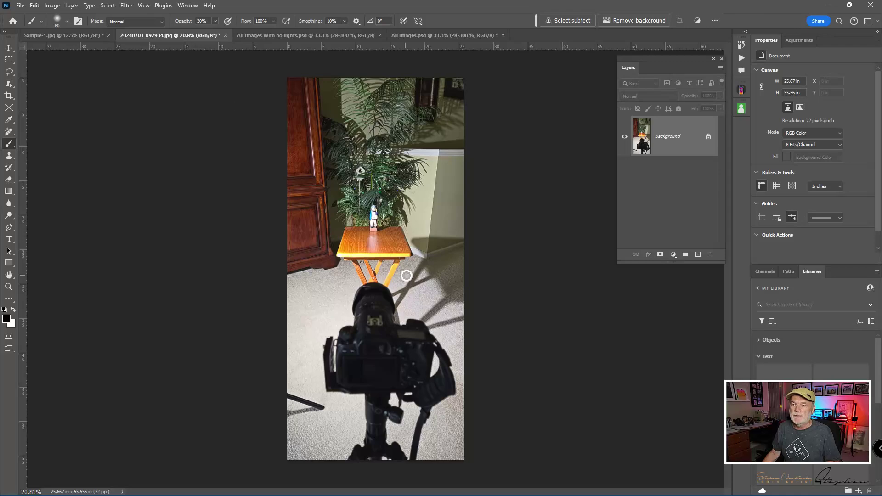
scroll(386, 246, up, 6)
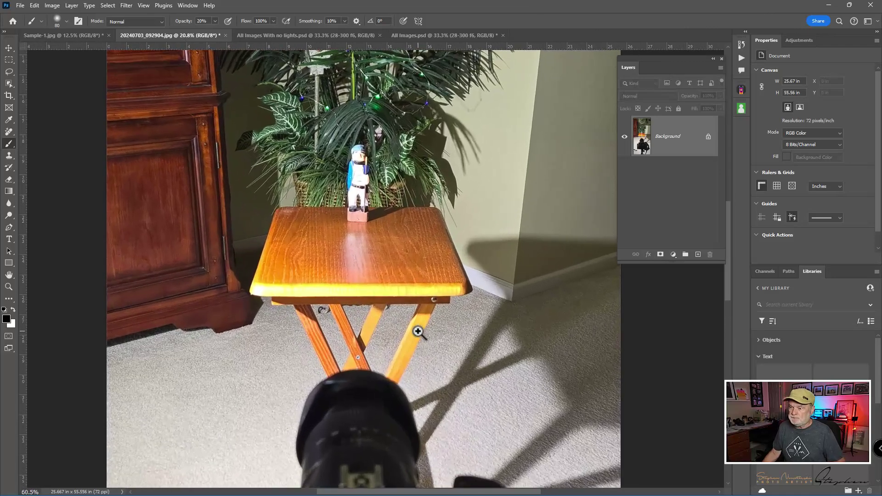
drag(420, 379, 404, 177)
drag(410, 252, 404, 206)
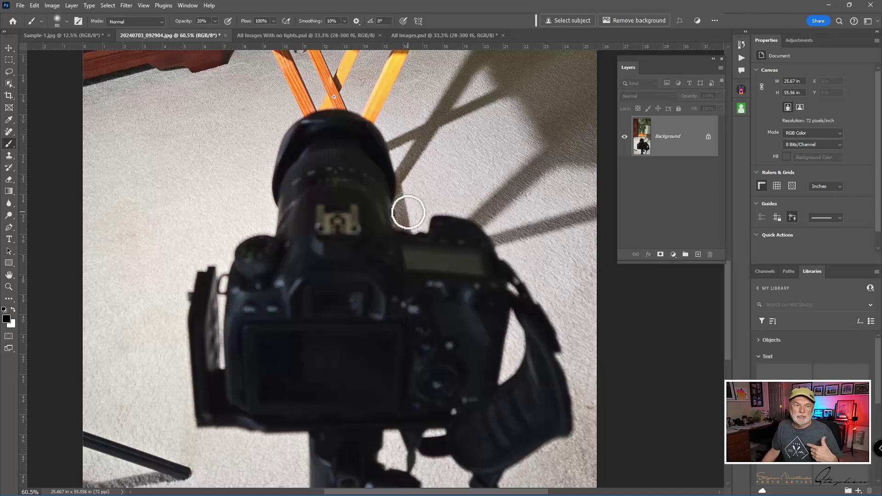
drag(366, 170, 399, 394)
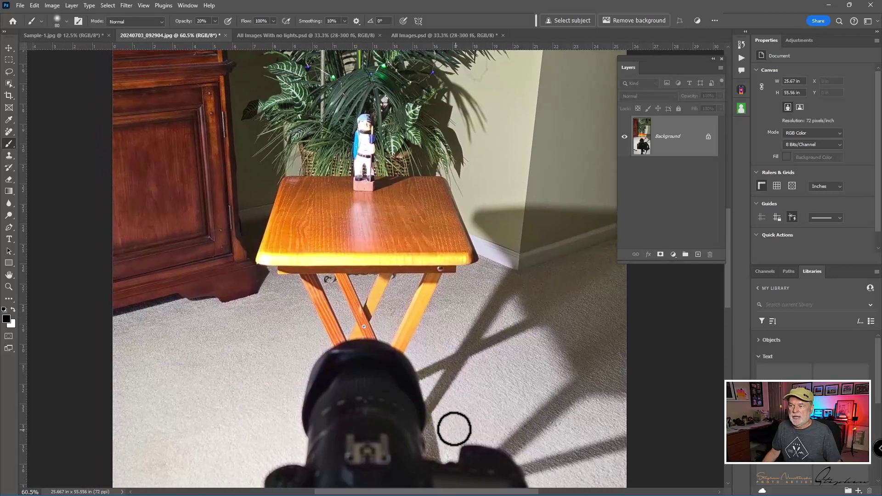
drag(374, 220, 395, 277)
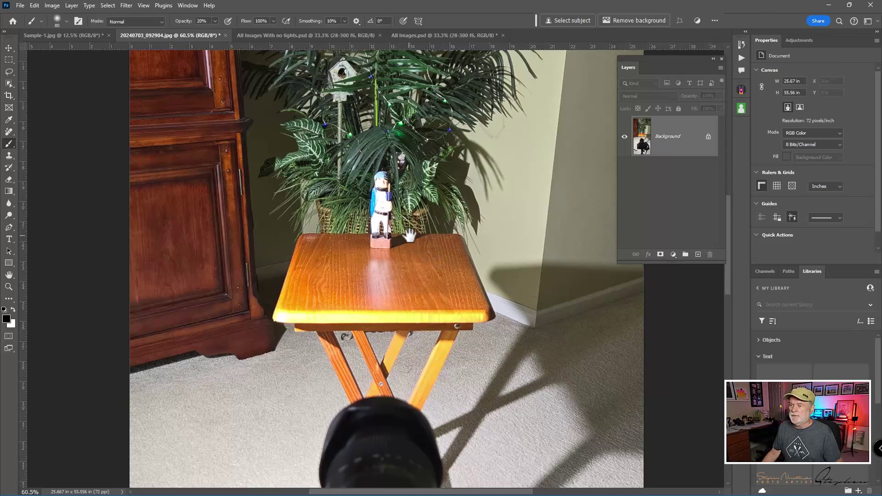
scroll(406, 236, down, 3)
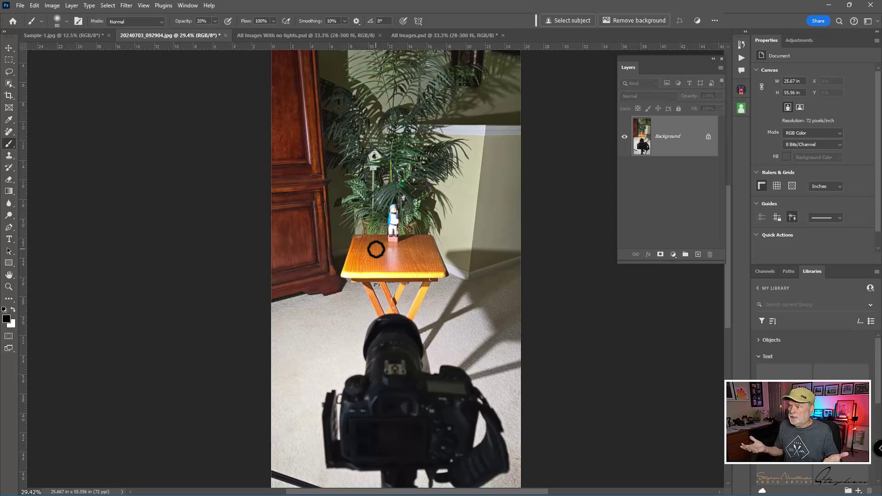
- In All Images With no lights.psd, hide the lens layers from 28-300 f6 down through 85 f1.8 one by one and show them again
click(329, 35)
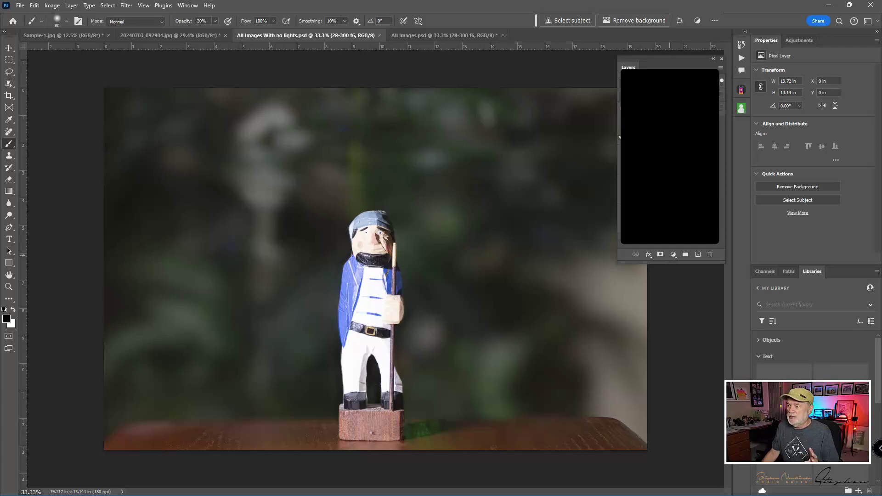
drag(639, 409, 565, 294)
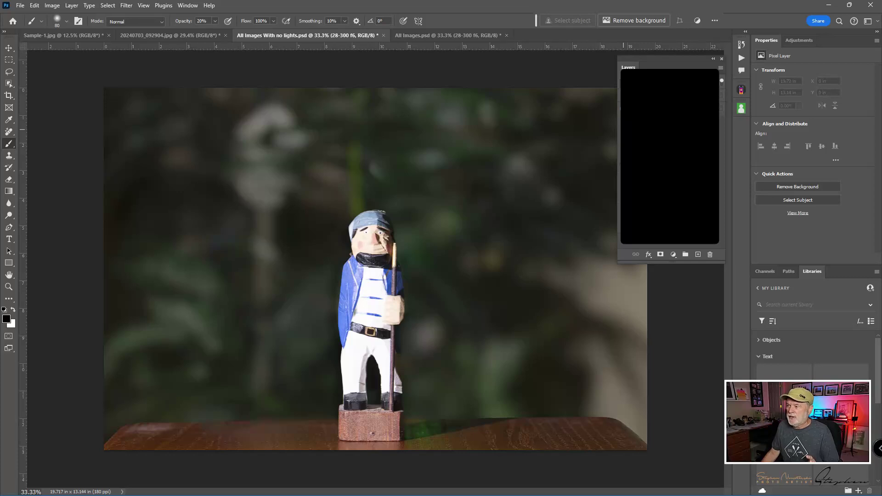
click(625, 157)
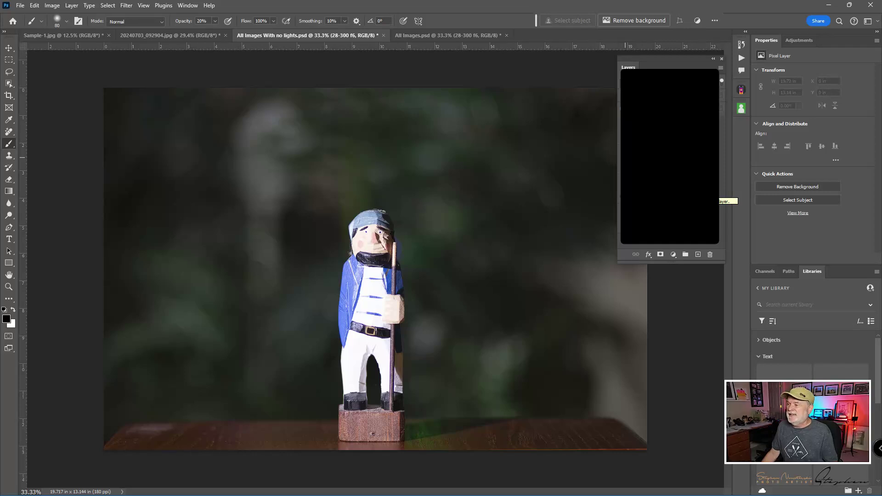
click(626, 189)
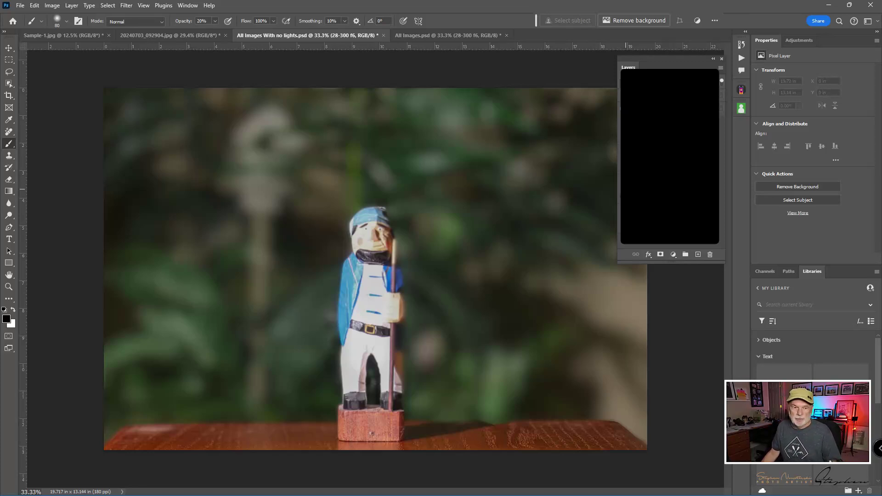
click(625, 189)
click(626, 158)
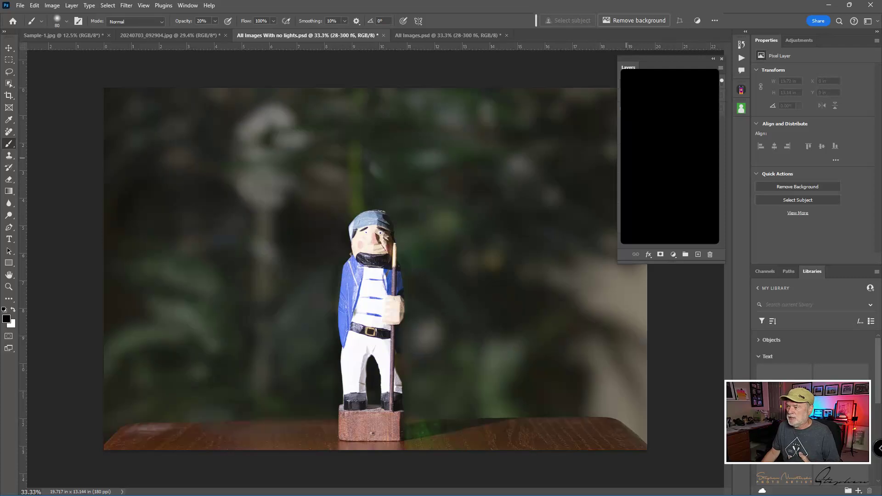
click(626, 126)
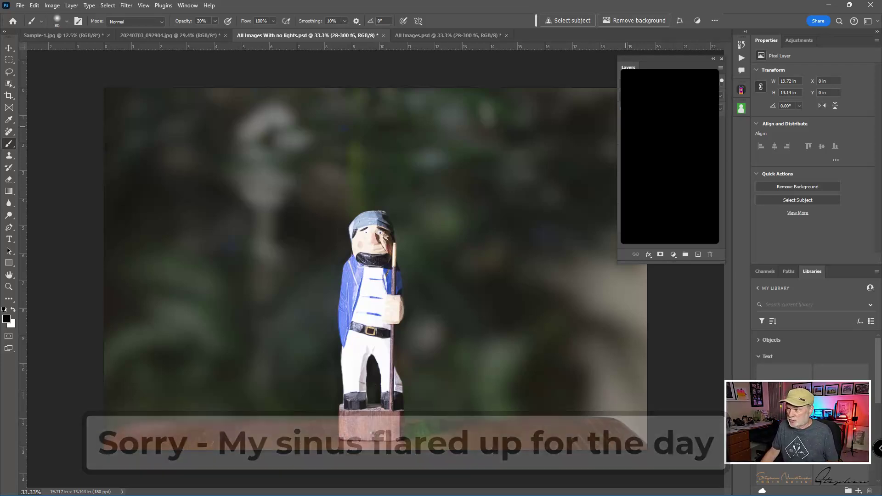
- Hide the 28-300 f6 layer, select the 35-150 f4 layer, and toggle the top layer to compare their background blur
click(626, 130)
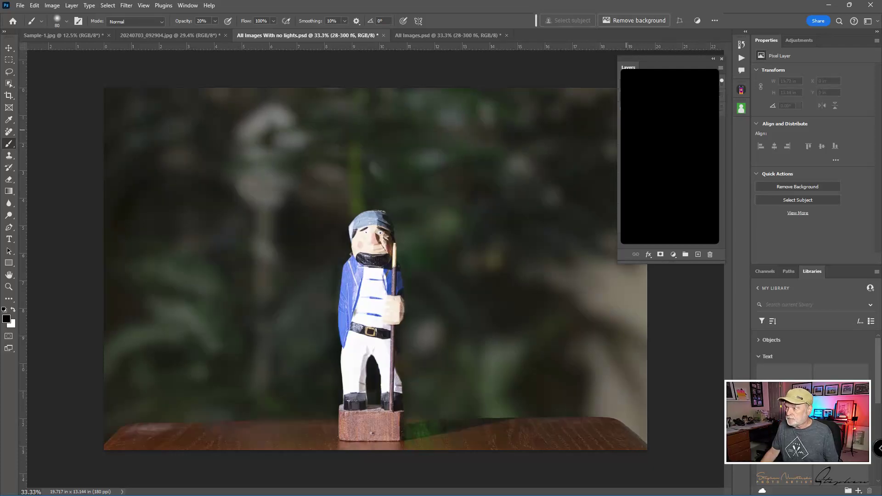
click(641, 160)
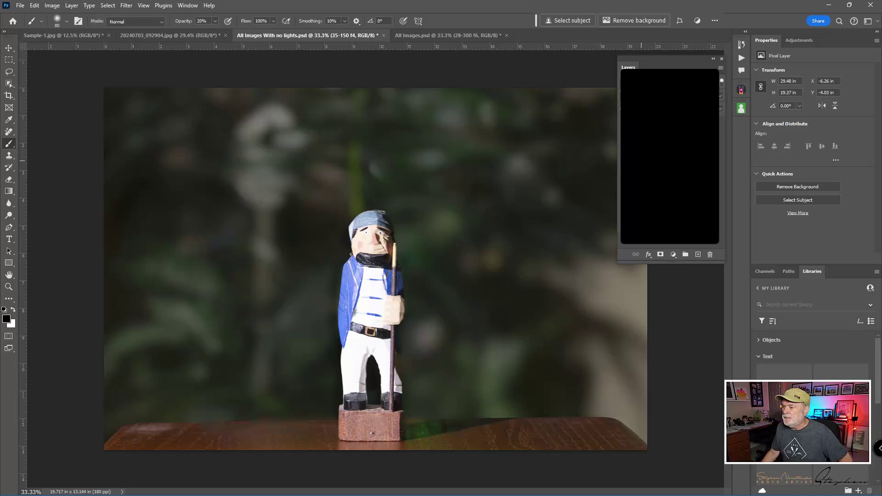
click(624, 129)
click(624, 129)
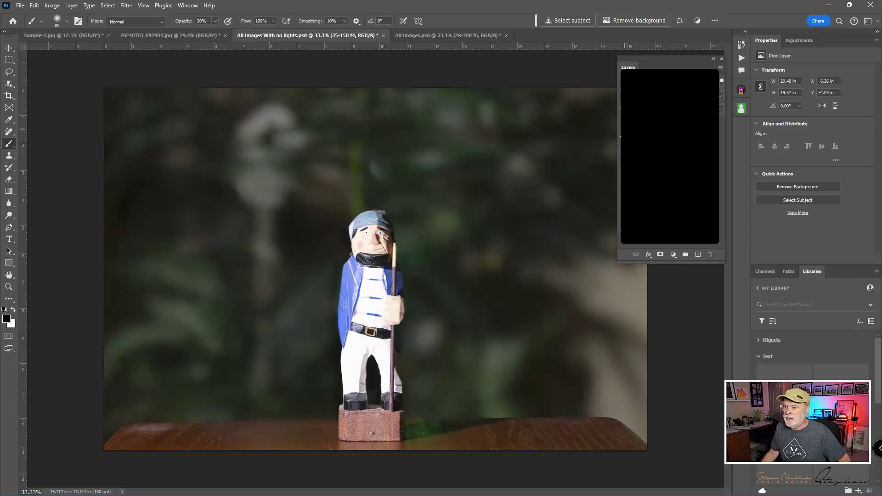
- Hide the 35-150 f4 layer, select the 85 f1.8 layer to examine its blur, and show both layers above it again
click(626, 157)
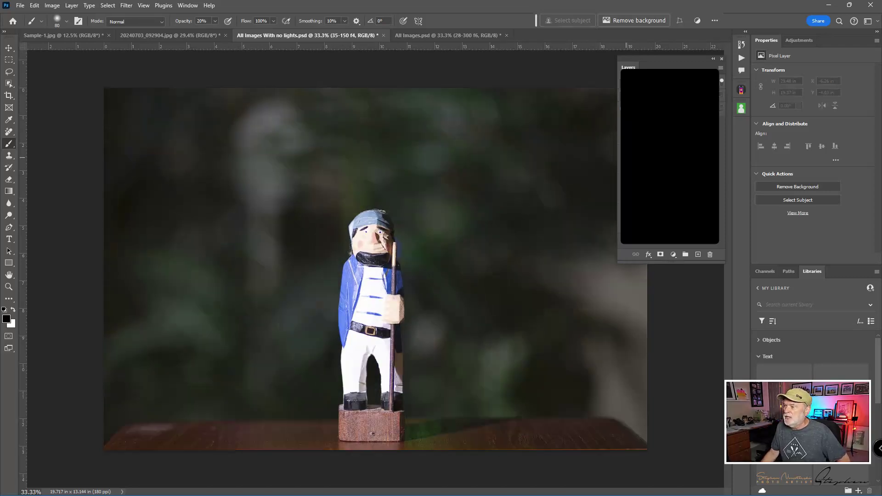
click(651, 192)
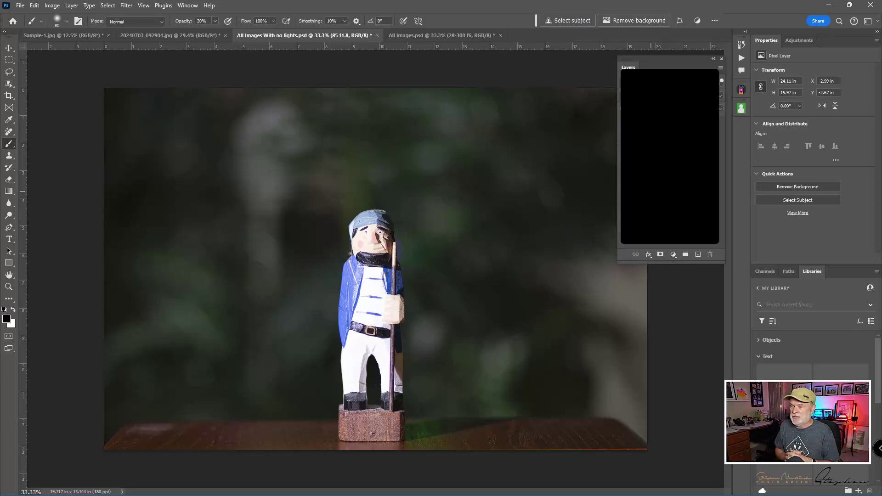
click(624, 157)
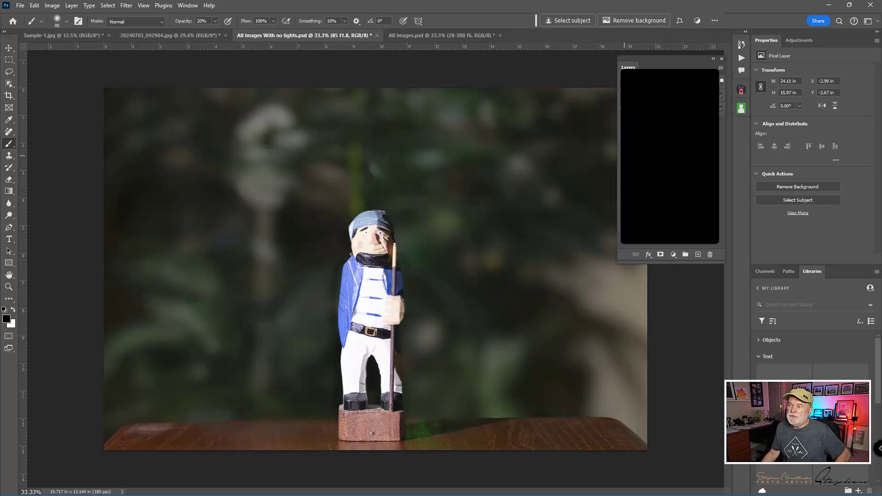
click(627, 130)
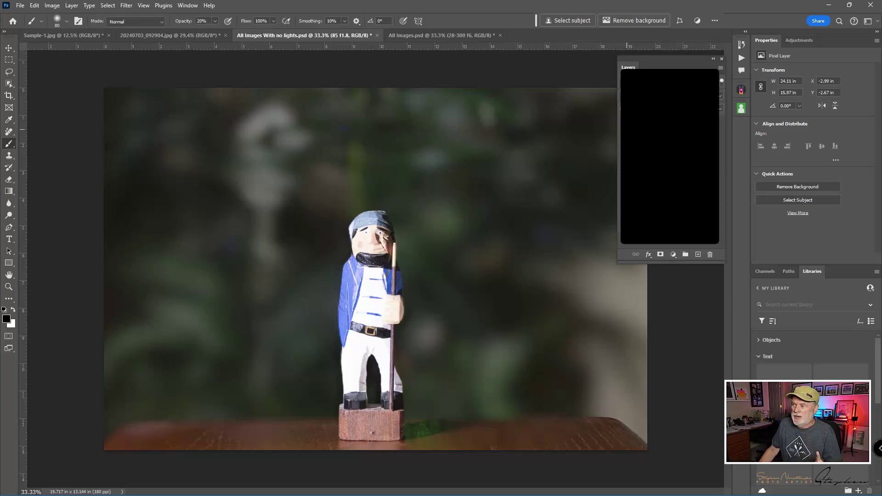
- Hide the layers above G1X 75 F6, select that layer to examine its blur, and show the layers above it again
click(645, 131)
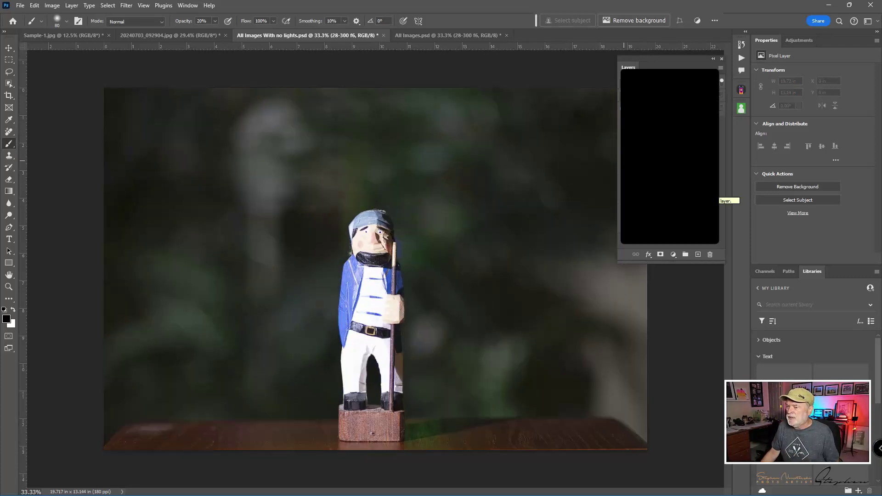
click(627, 189)
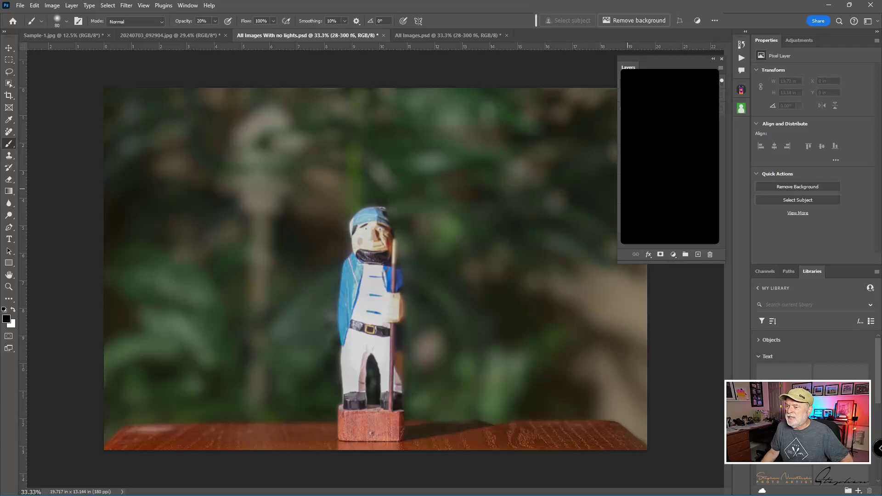
click(650, 217)
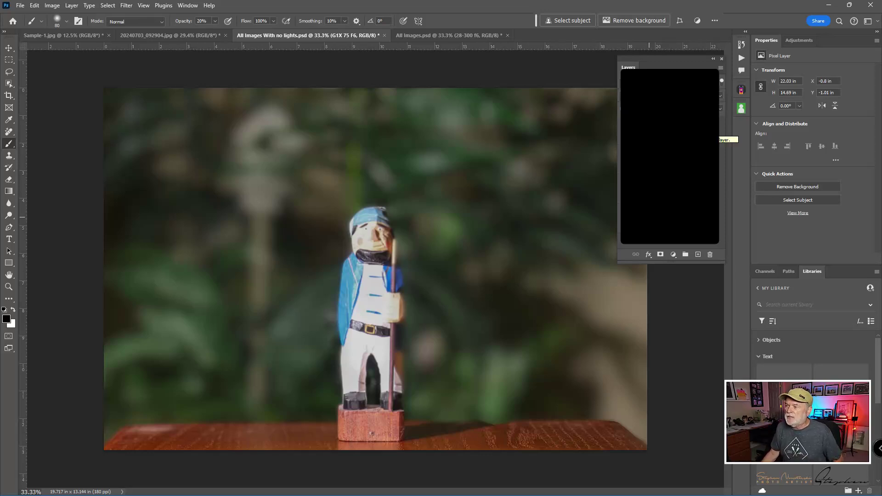
click(626, 186)
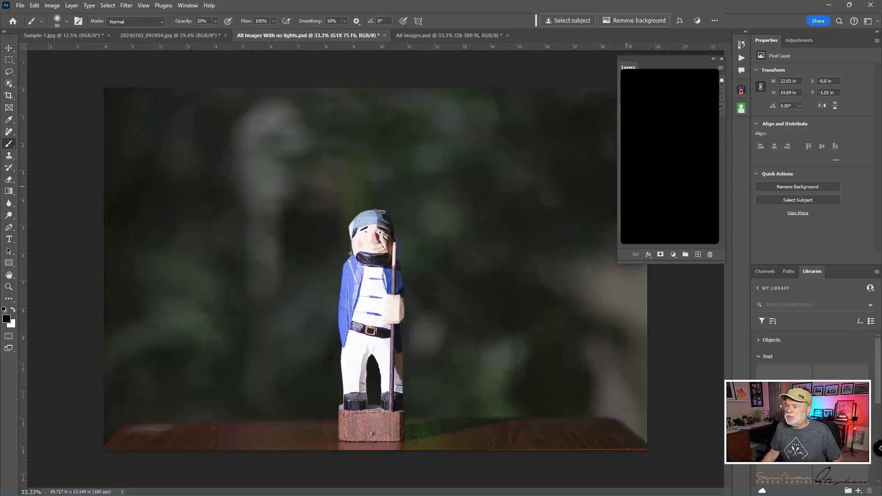
click(626, 128)
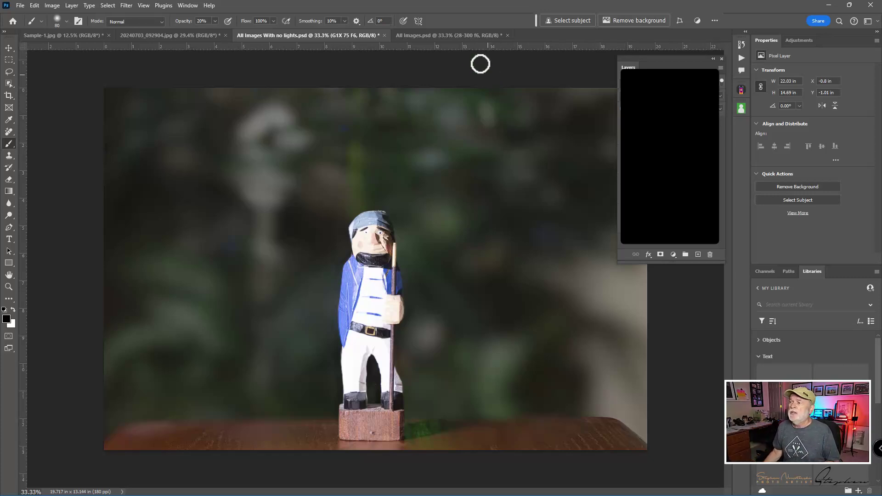
- Open the All Images.psd document, hide the 28-300 f6 and 35-150 f4 copy.jpg layers one by one, and show both again
click(471, 35)
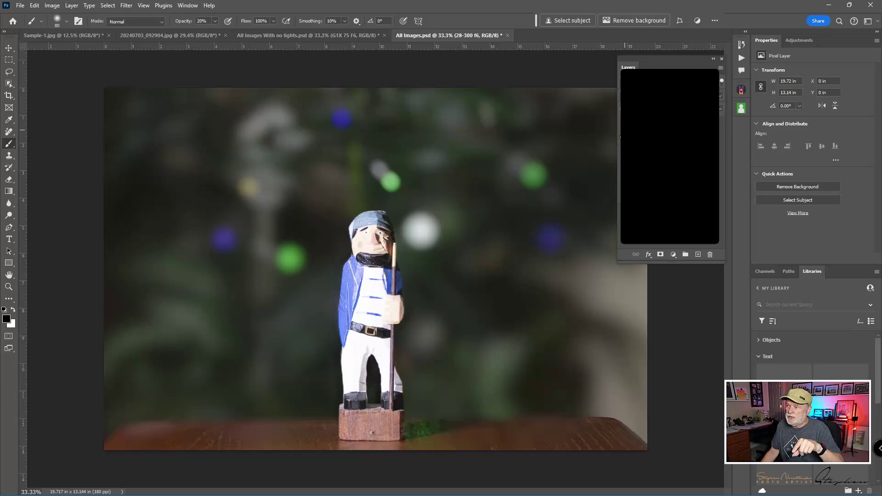
click(625, 130)
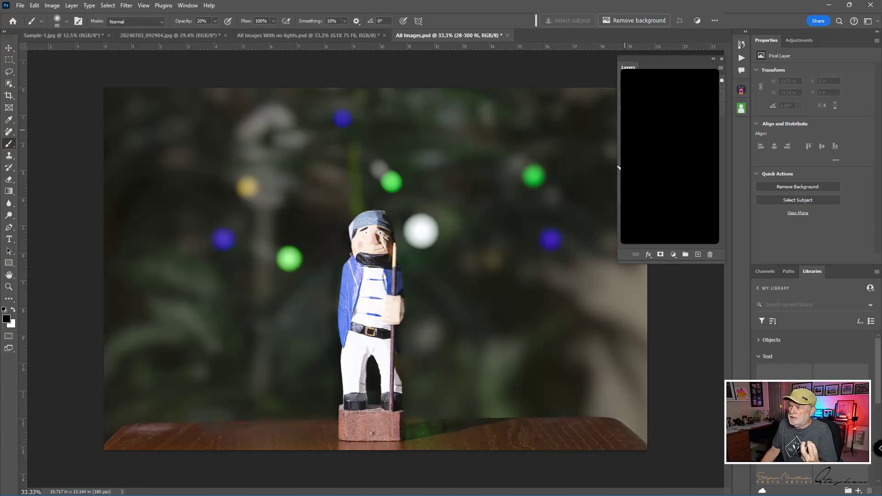
click(661, 157)
click(621, 157)
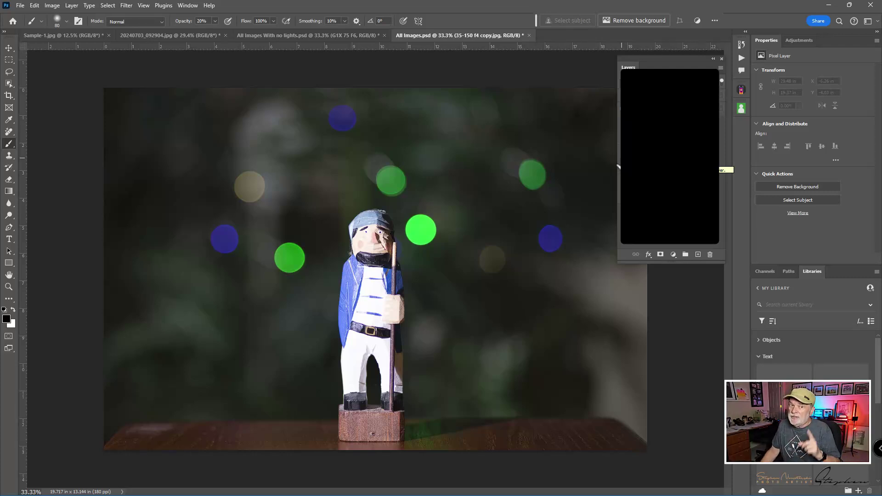
click(620, 149)
click(626, 128)
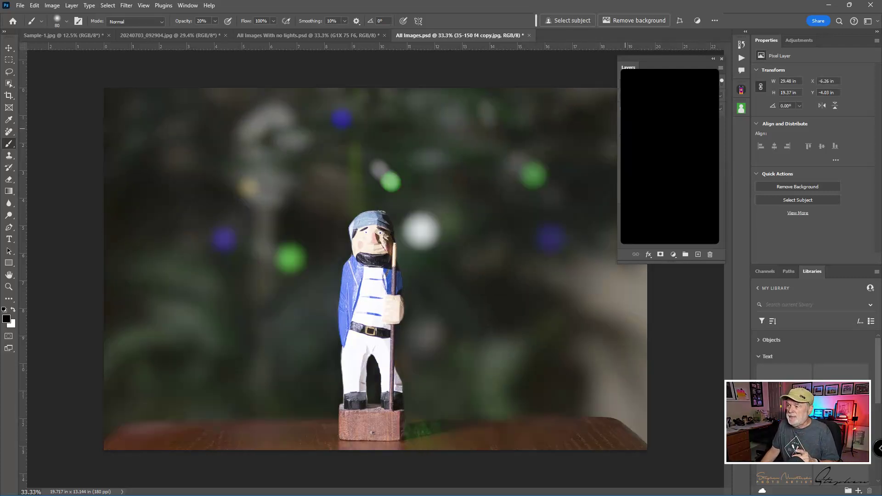
- Toggle the 28-300 f6 layer's visibility repeatedly to compare its bokeh lights with those of the 35-150 f4 copy.jpg layer
click(626, 129)
click(626, 128)
click(625, 128)
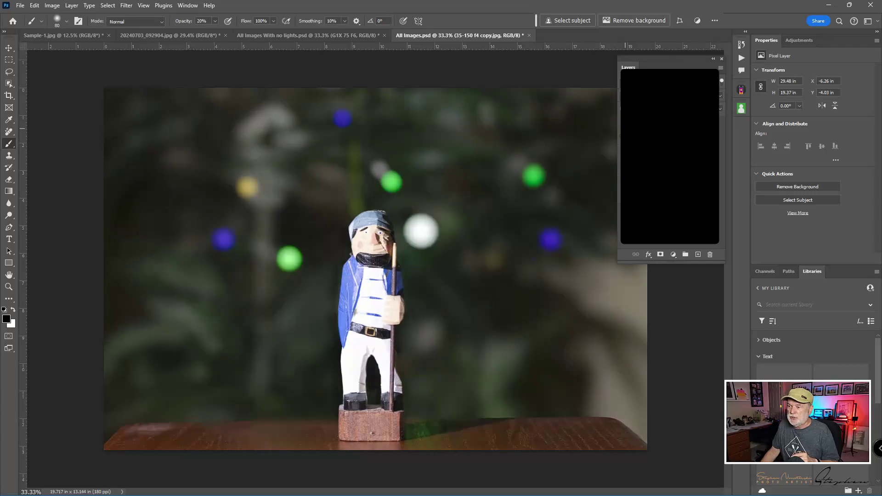
click(625, 128)
click(625, 128)
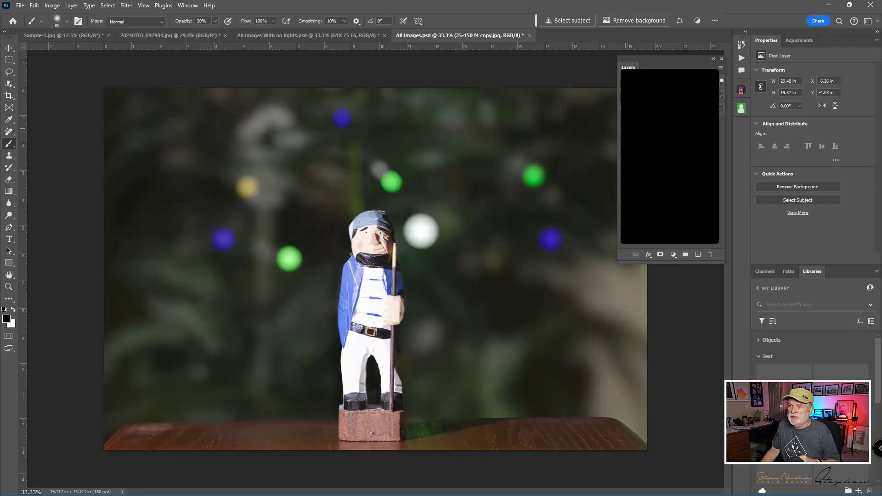
click(625, 128)
click(625, 129)
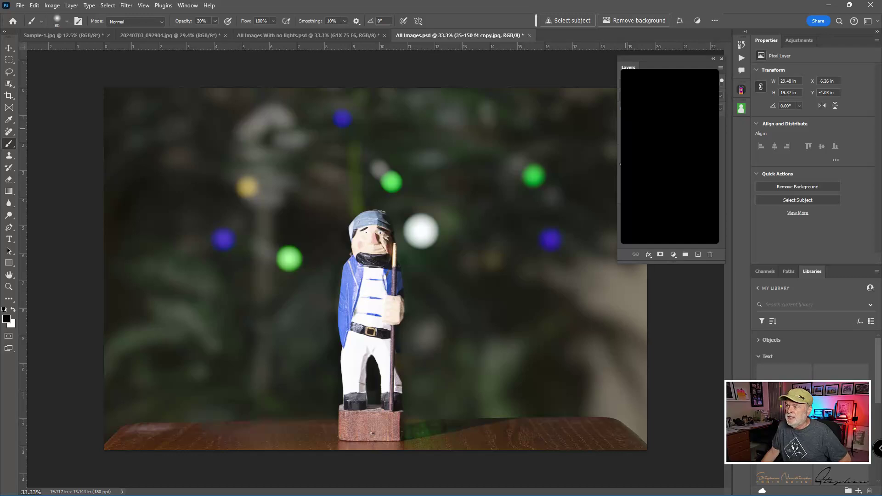
- With the 28-300 f6 layer hidden, toggle the 35-150 f4 copy.jpg layer to compare its bokeh with the 85 f1.8.jpg layer
click(625, 157)
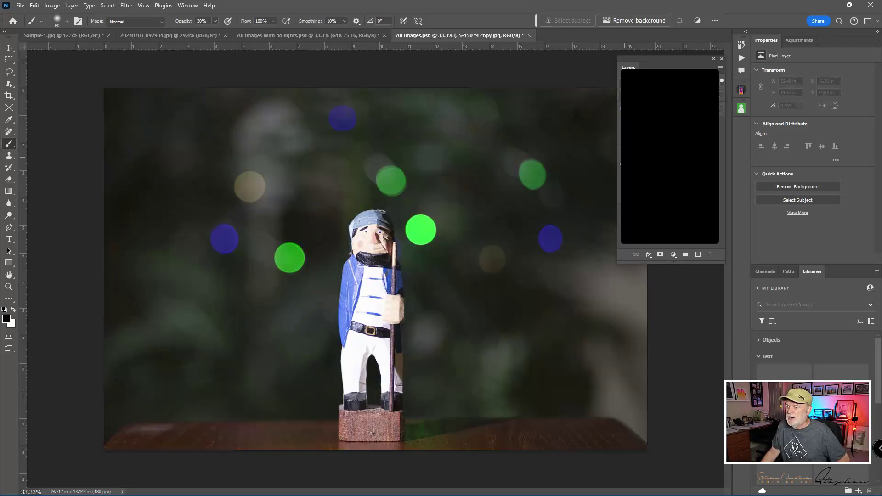
click(625, 157)
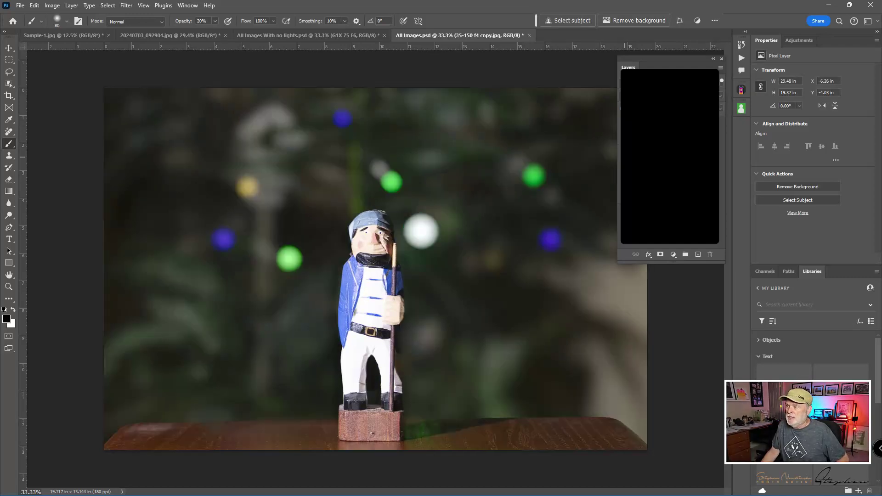
click(624, 157)
- Select the 28-300 f6, 35-150 f4 copy.jpg and 85 f1.8.jpg layers in turn and toggle the top layer to compare their bokeh
click(642, 131)
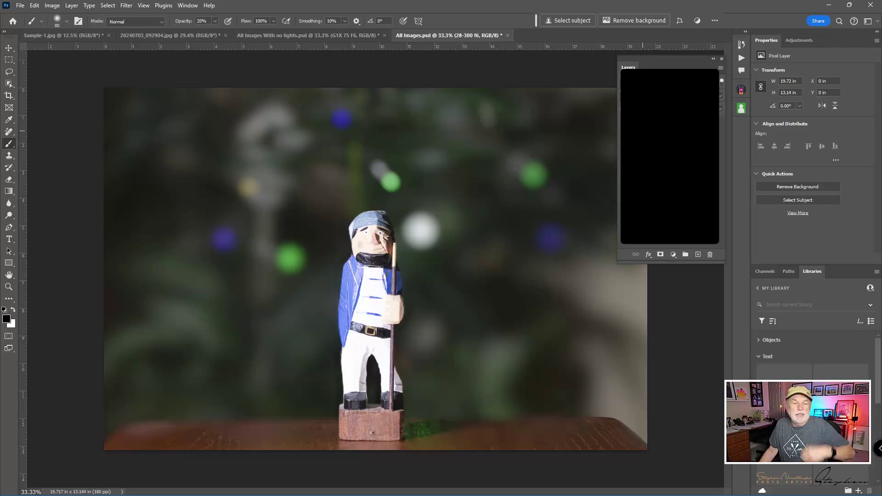
click(643, 164)
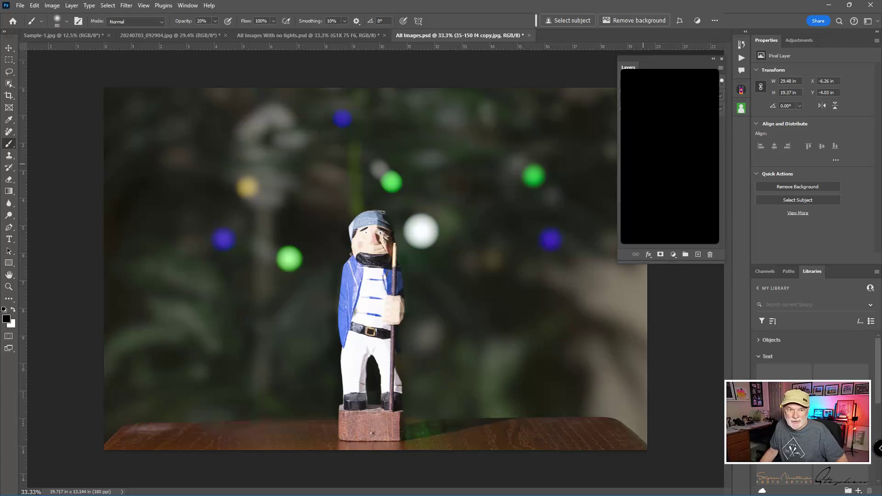
click(645, 188)
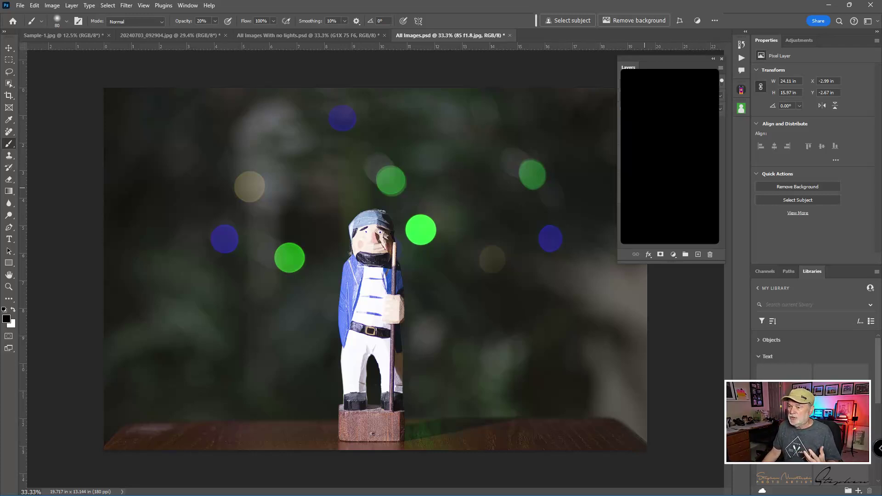
click(626, 127)
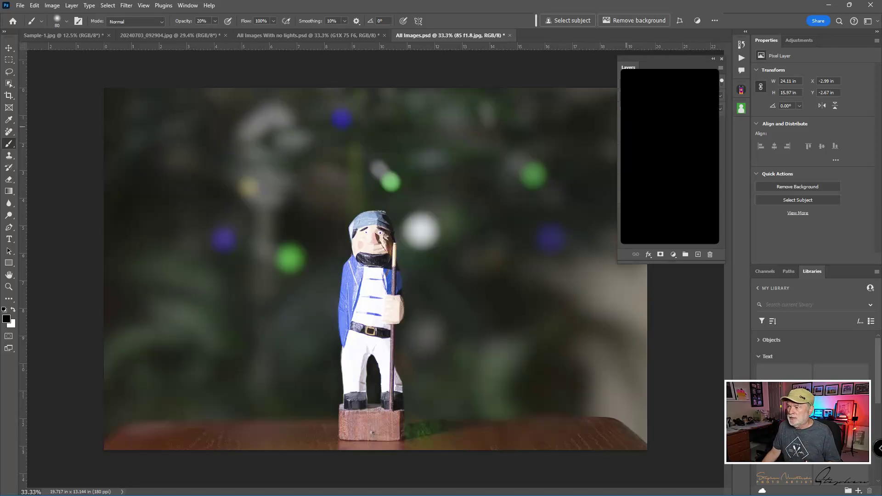
click(626, 126)
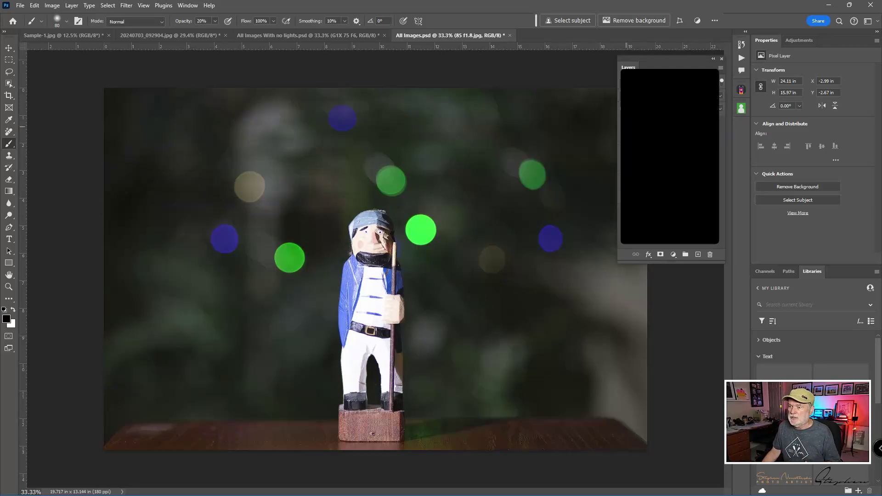